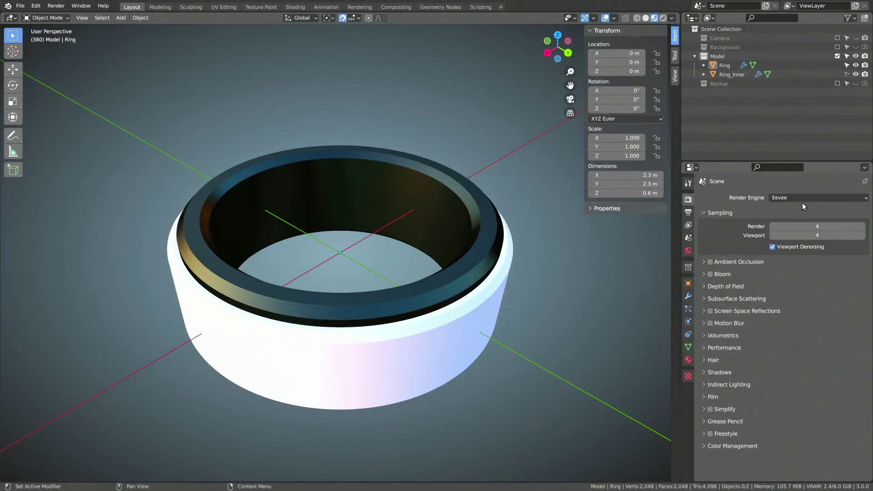
Step: Keep Eevee as the render engine and light the viewport shading with the last HDRI in the list, the daylight street scene
click(821, 199)
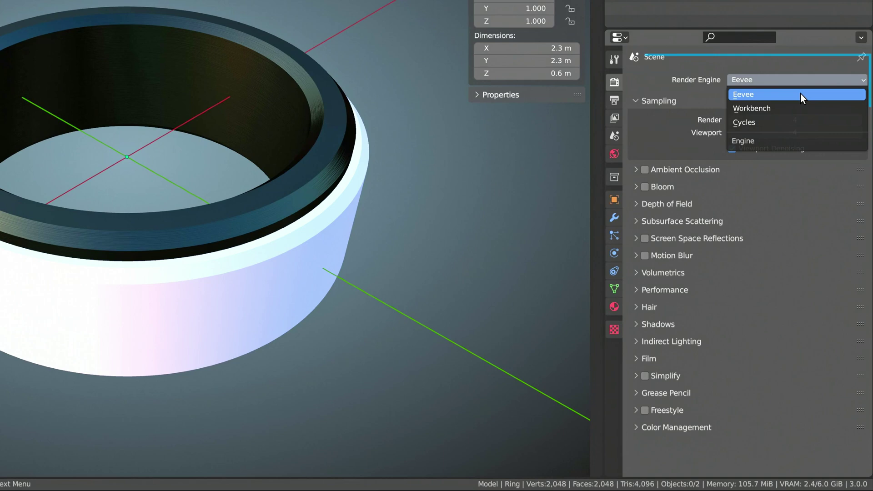
click(800, 94)
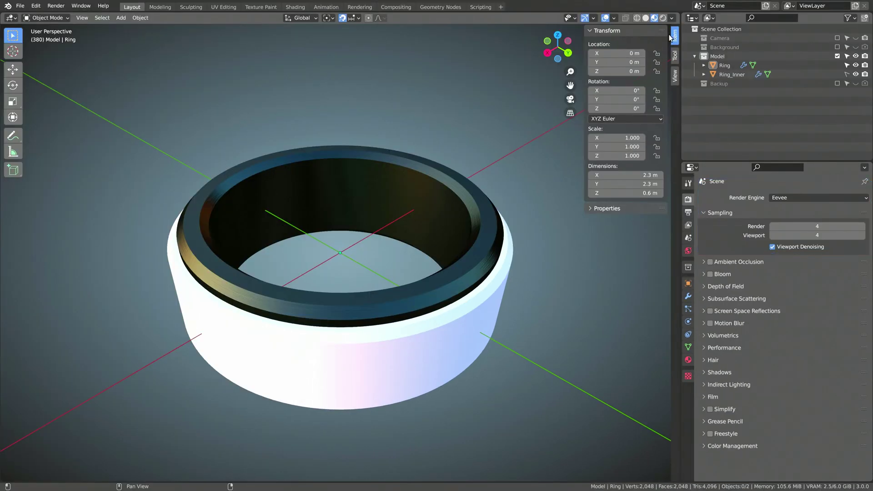
click(672, 17)
click(673, 91)
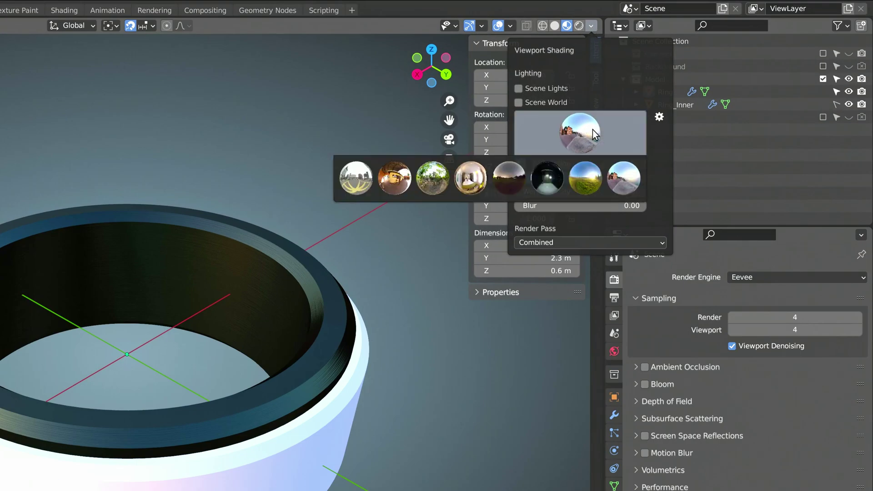
click(634, 179)
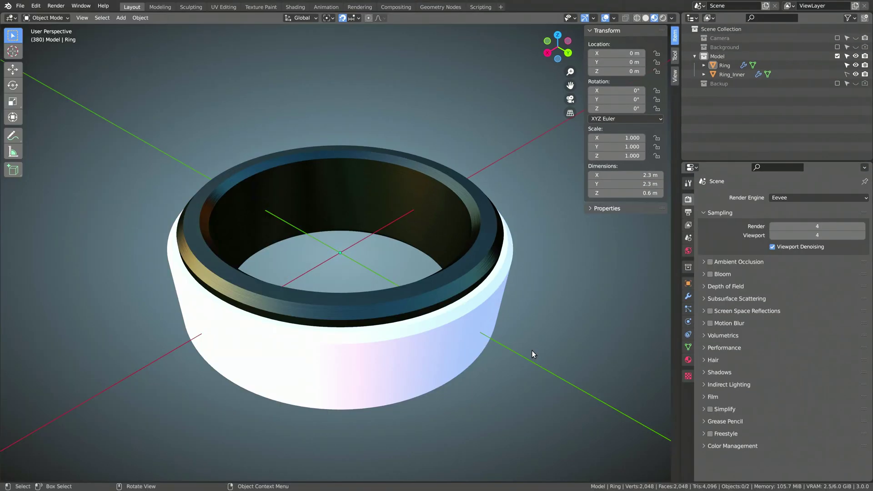
Step: Examine the settings of the Ring object's Solidify and Bevel modifiers
middle_drag(532, 351, 479, 330)
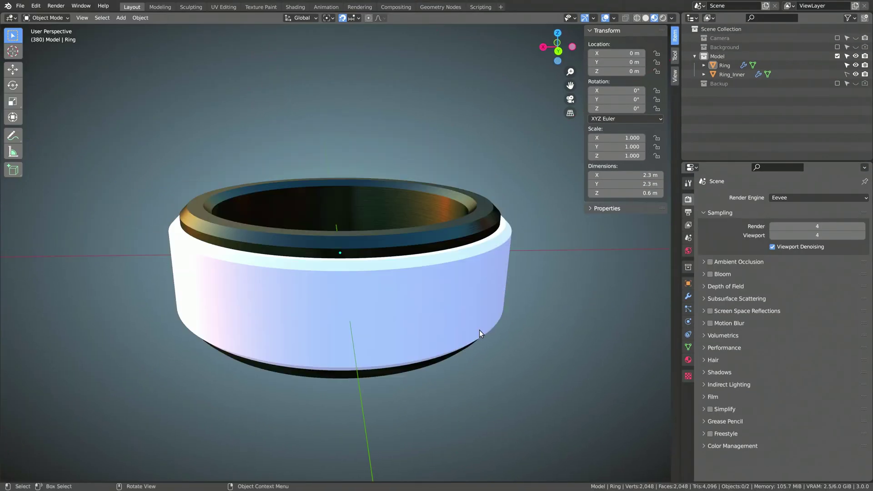
click(688, 296)
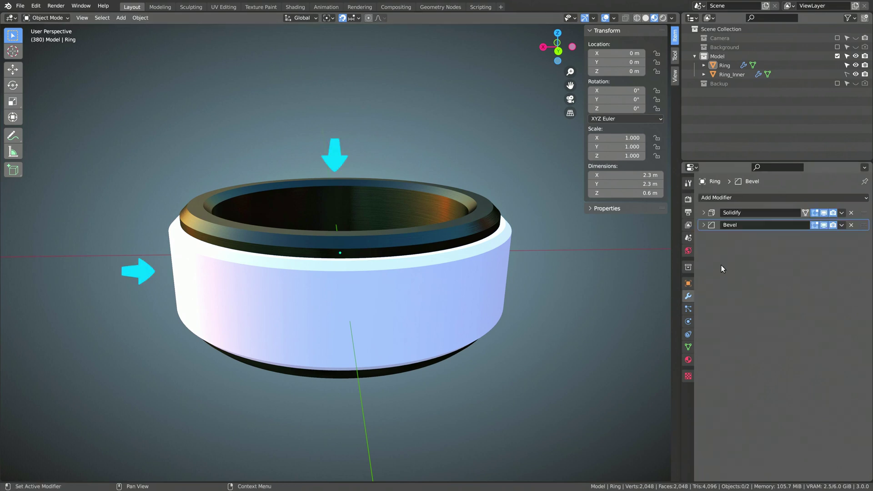
click(704, 213)
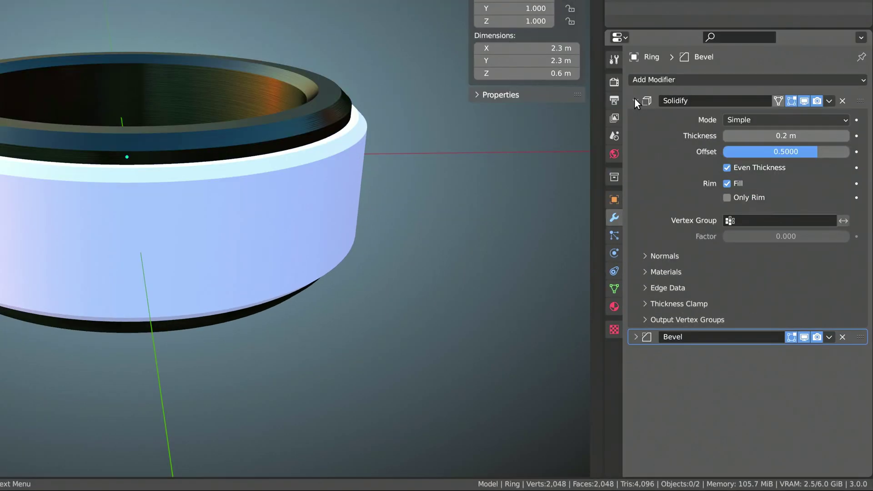
click(635, 100)
click(636, 118)
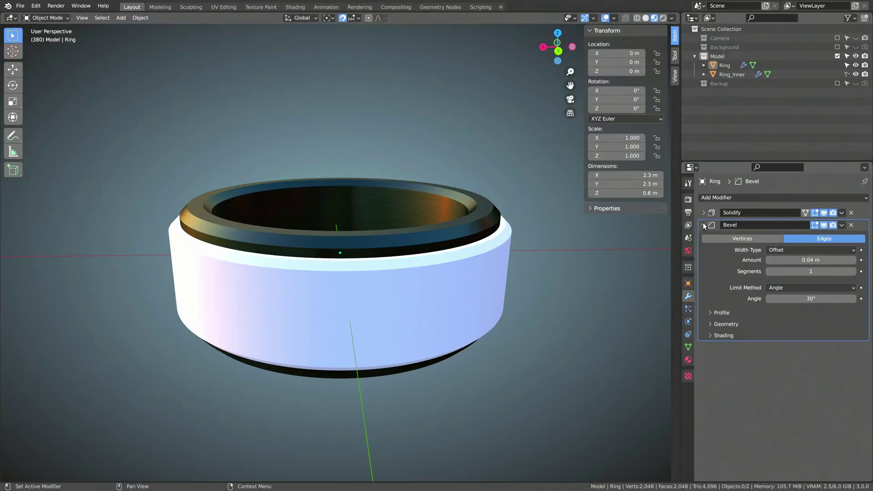
click(704, 224)
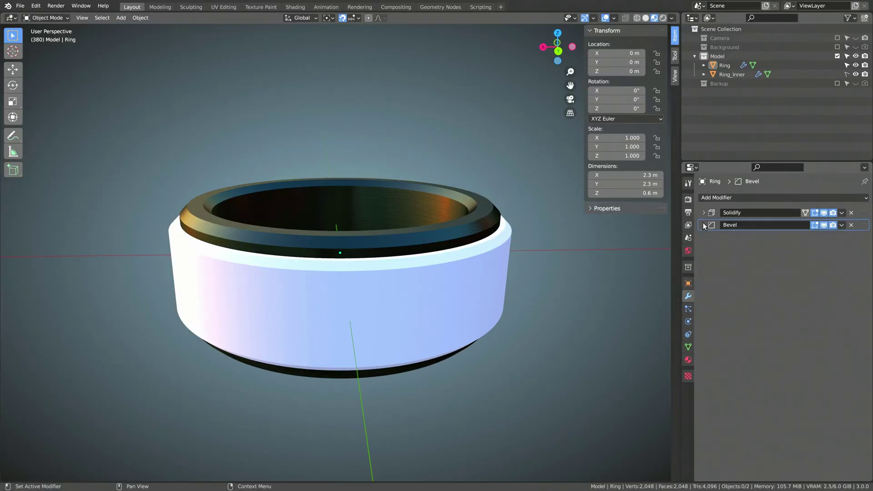
Step: Create a new material on the Ring object and name it Hammered Metal
middle_drag(591, 270, 602, 291)
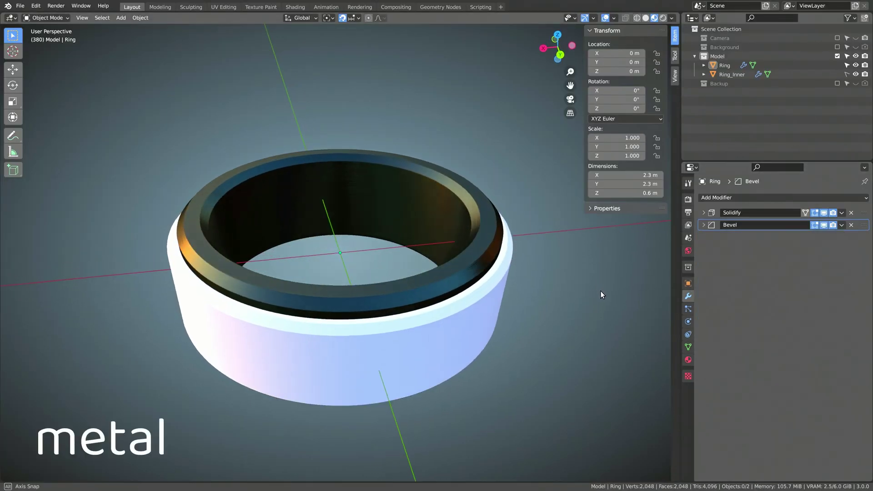
click(689, 361)
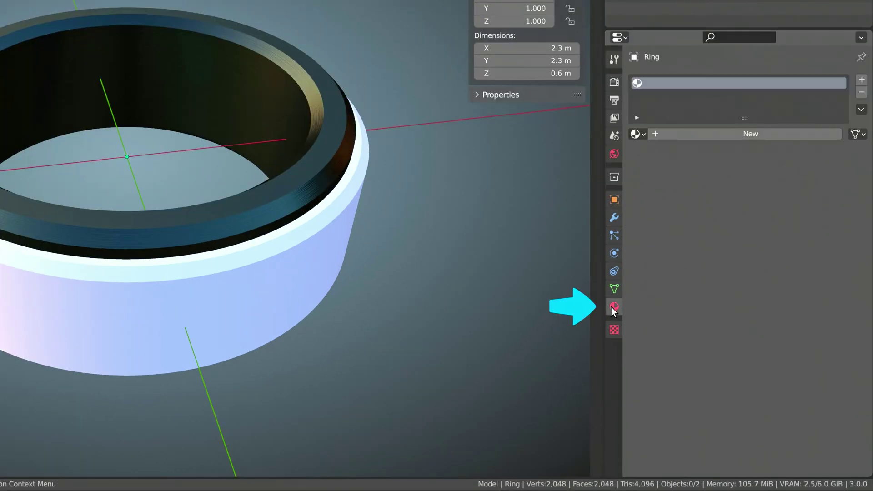
click(717, 133)
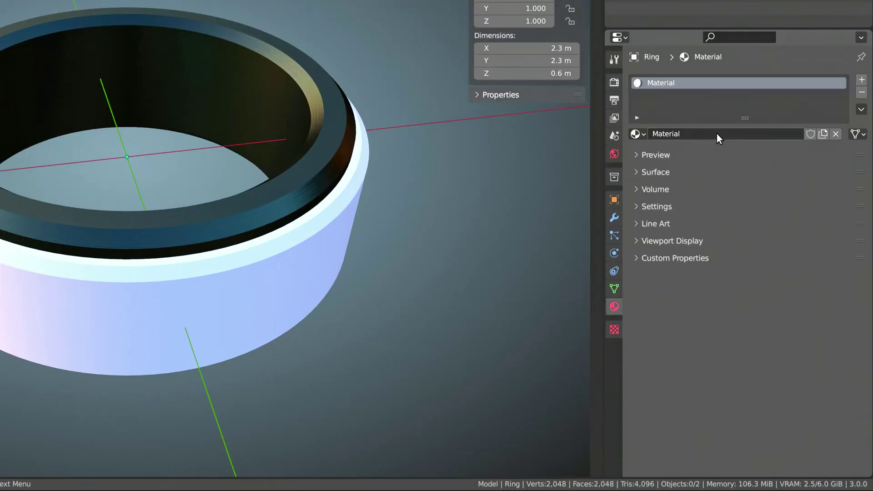
click(717, 134)
text(Hammered)
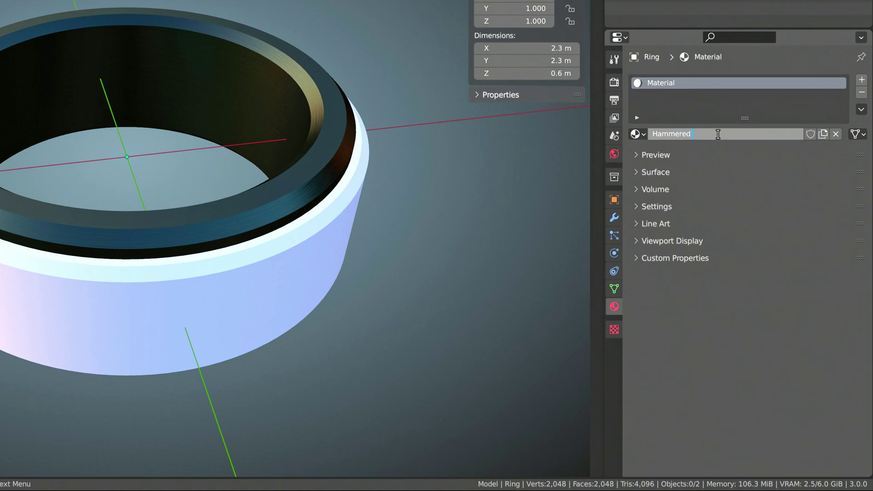
text( Me)
text(tal)
key(Return)
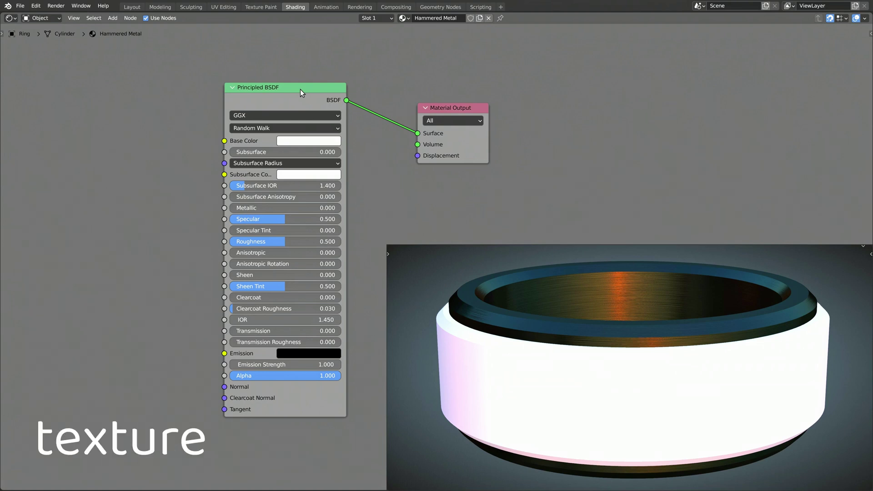
Step: Delete the Principled BSDF node and move the Material Output node to the upper-right area of the node graph
click(301, 89)
key(x)
drag(445, 107, 812, 45)
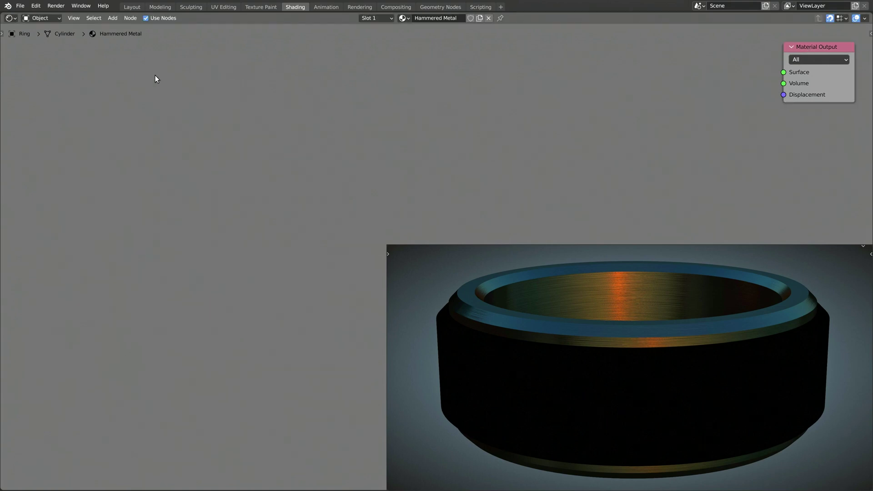
Step: Add a Glossy BSDF node beside the Material Output and connect its BSDF output to the Surface input
click(117, 18)
click(118, 26)
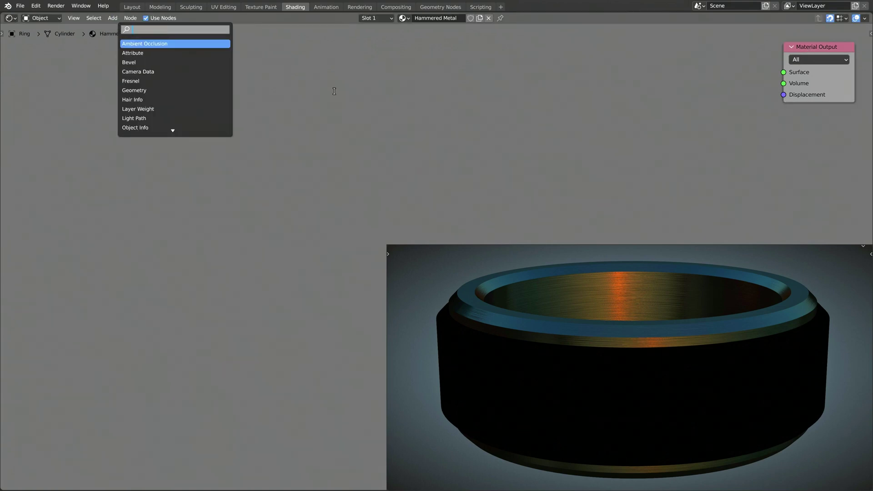
text(glossy)
click(127, 43)
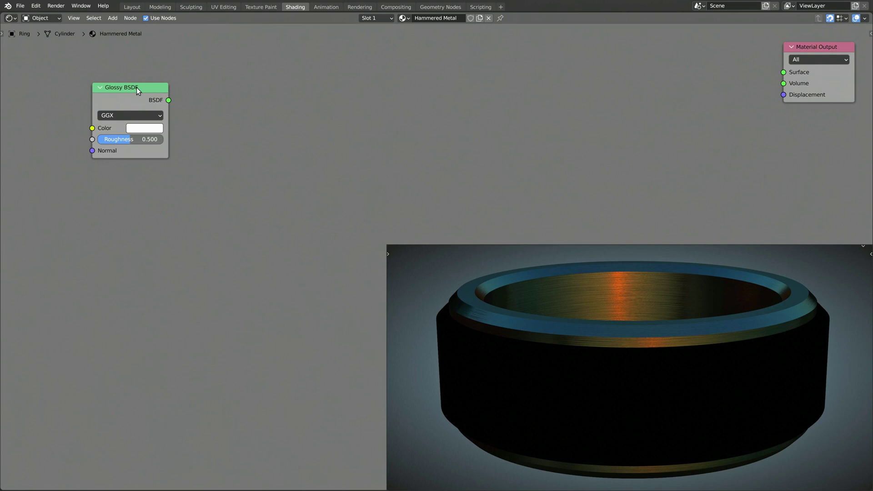
drag(136, 87, 725, 46)
drag(758, 60, 749, 61)
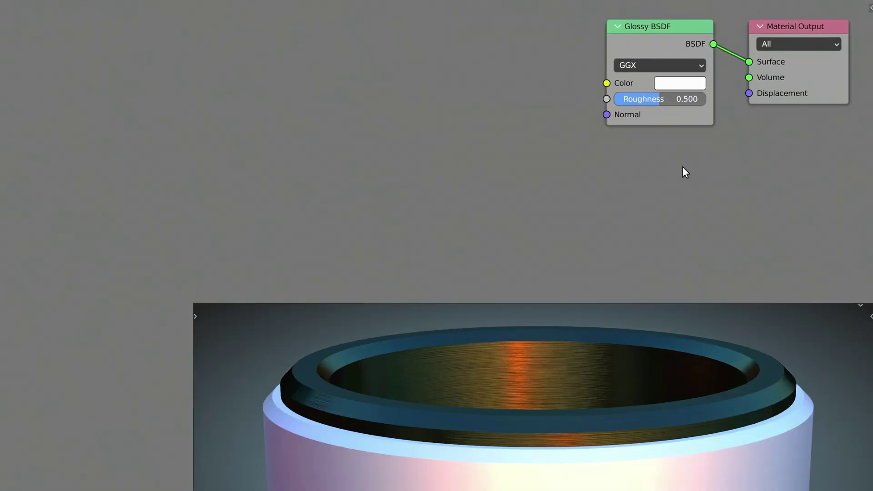
Step: Set the Glossy BSDF color to hue 0.06, saturation 0.9, value 1, and its roughness to 0.35
click(682, 85)
click(710, 239)
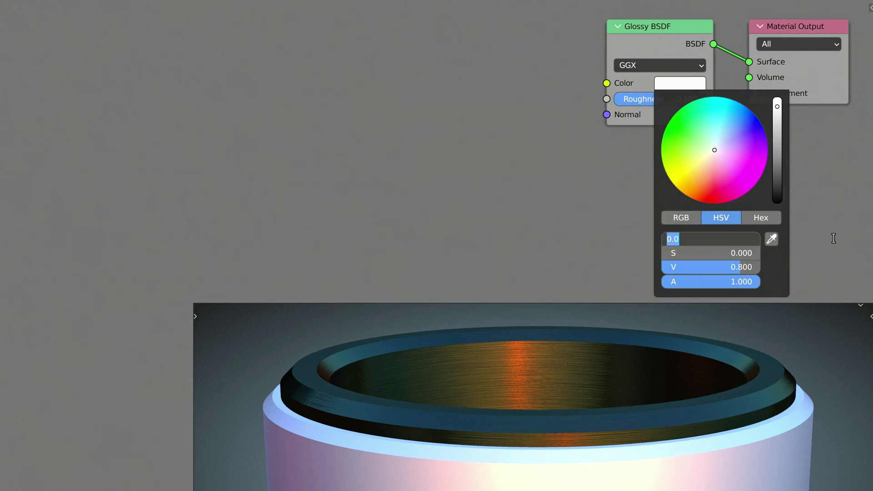
text(0.06)
key(Tab)
text(0.9)
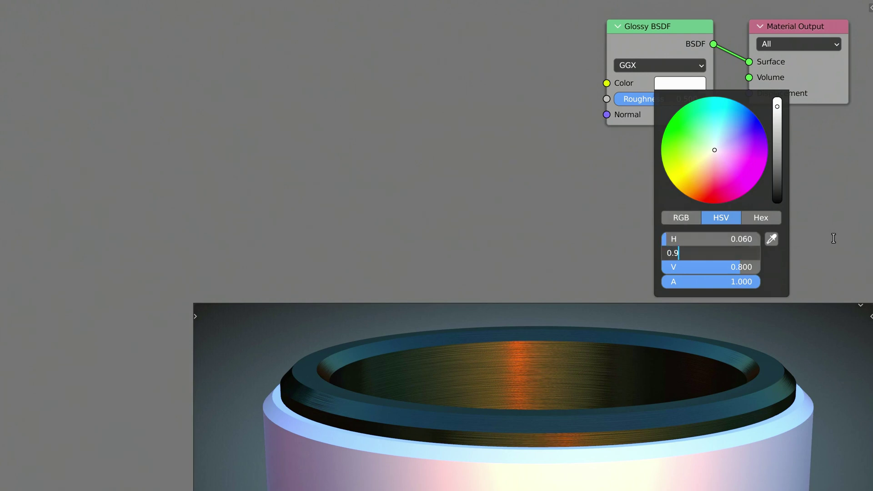
key(Tab)
text(1)
key(Return)
click(832, 238)
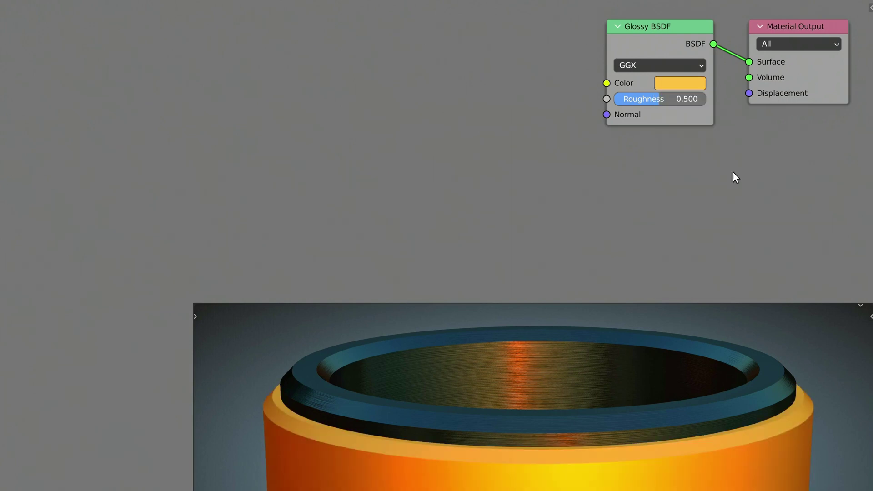
click(688, 103)
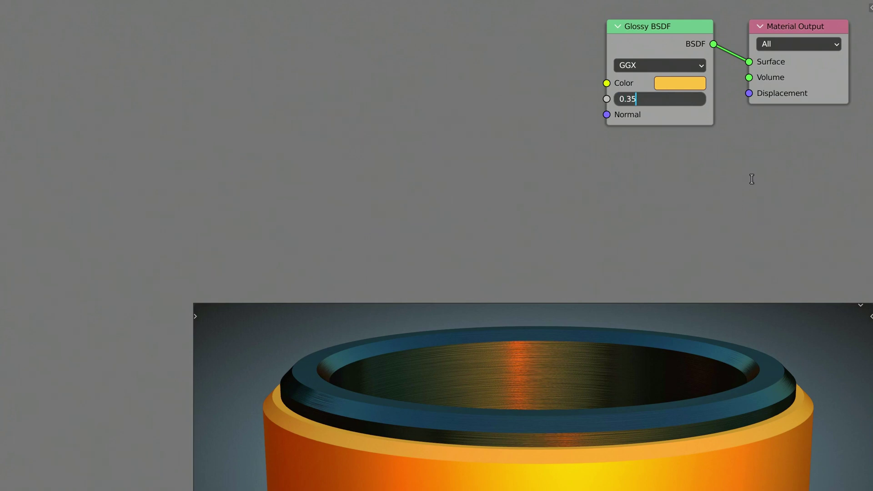
key(Return)
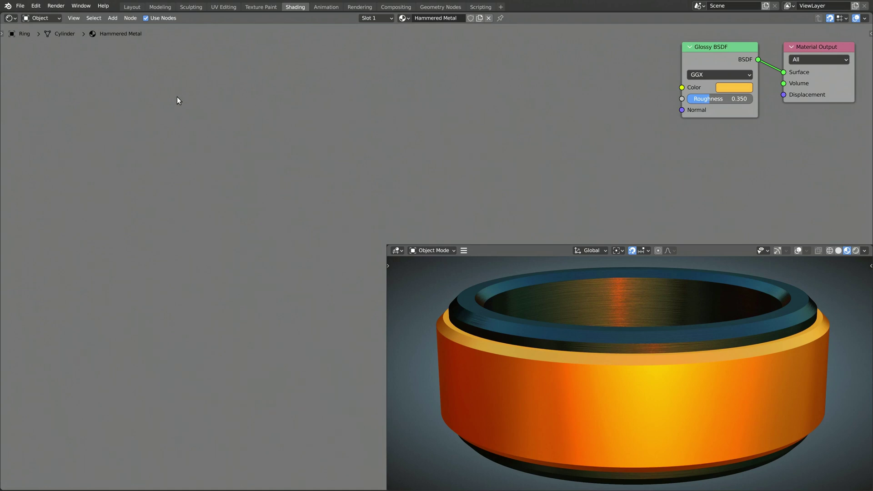
Step: Add a Texture Coordinate node at the far left of the node graph, level with the middle of the graph
click(113, 18)
text(coor)
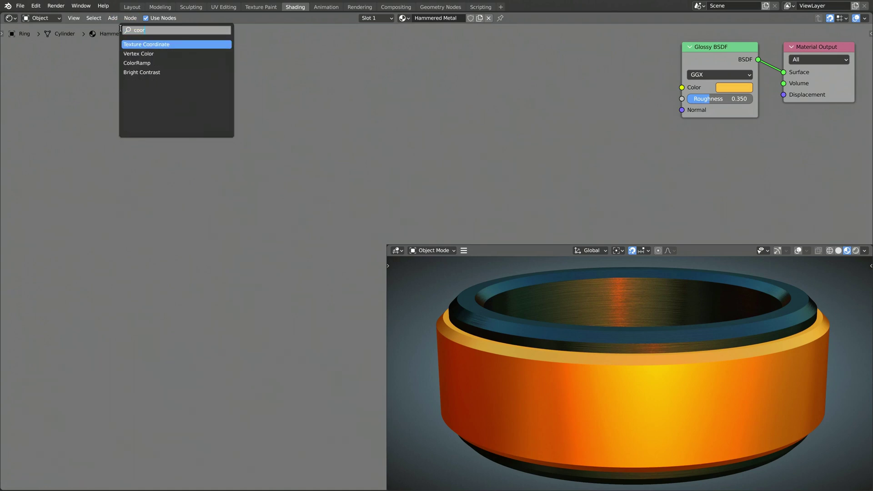
key(Return)
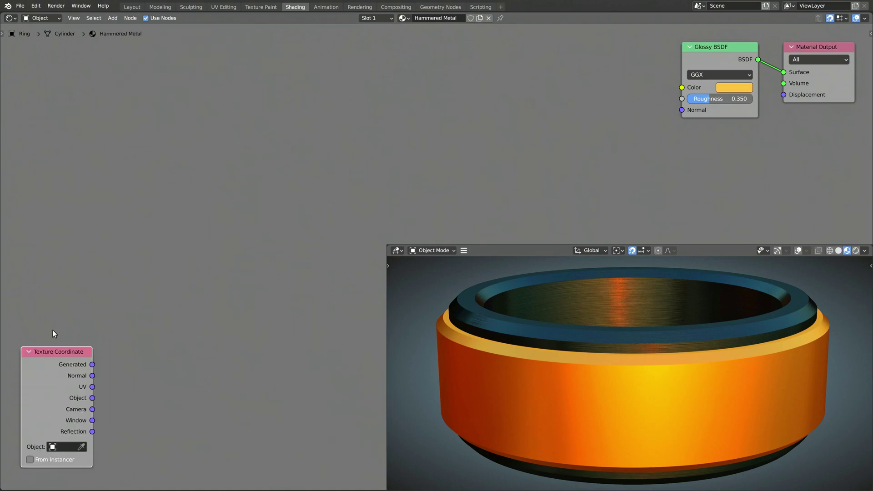
drag(50, 353, 51, 180)
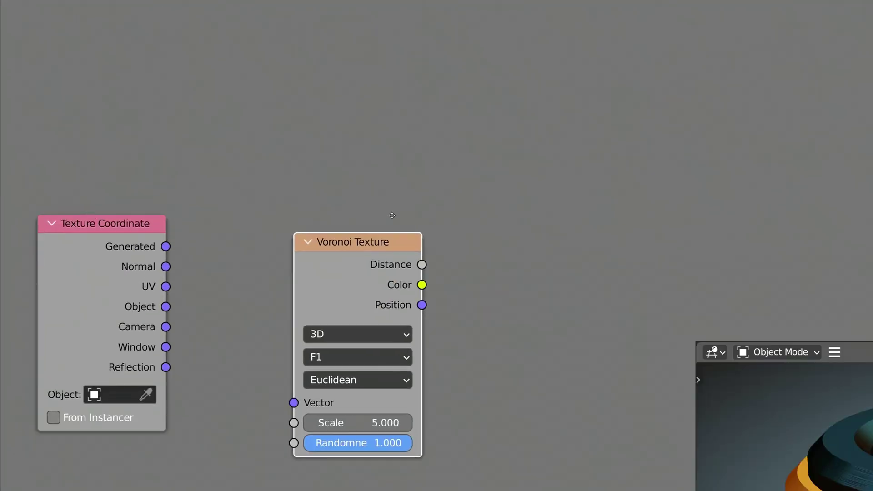
Step: Add Voronoi Texture, Math (Add) and Bump nodes in a row between the Texture Coordinate and Glossy BSDF nodes
click(578, 78)
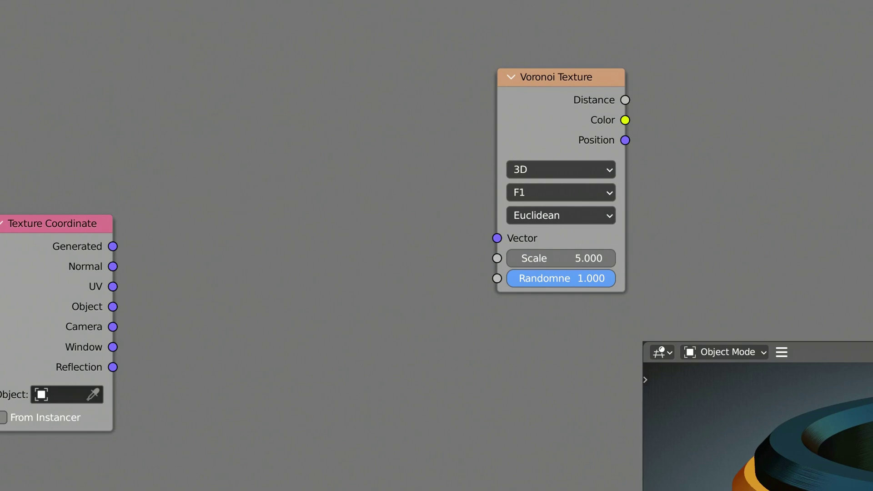
key(Return)
click(667, 76)
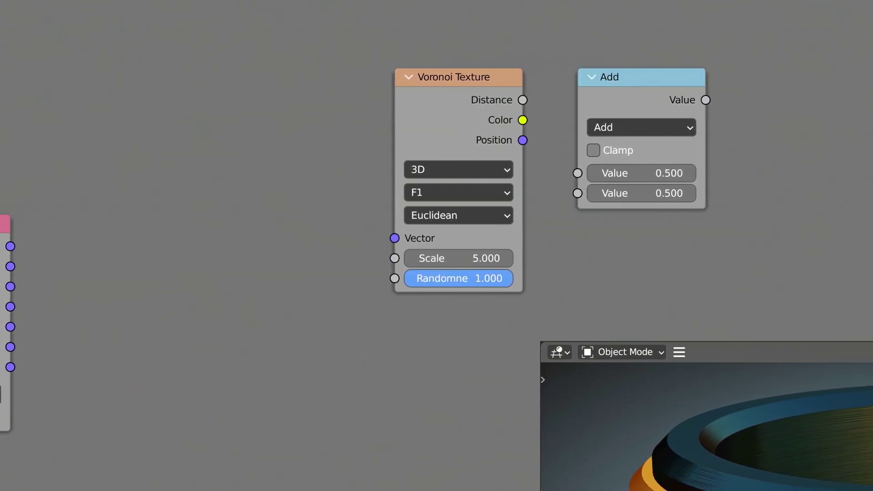
key(Return)
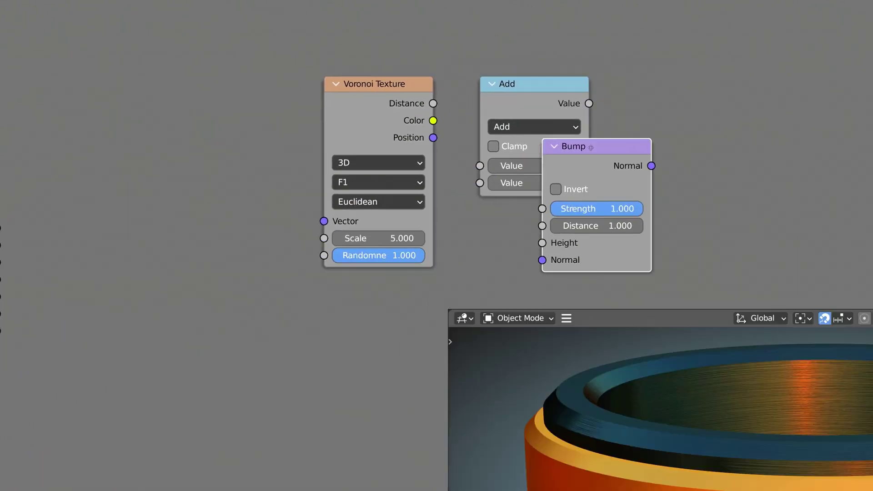
click(763, 76)
Step: Connect the Object coordinates to the Voronoi Texture's Vector input and set it to Smooth F1, scale 4, smoothness 0.4
drag(92, 225, 305, 187)
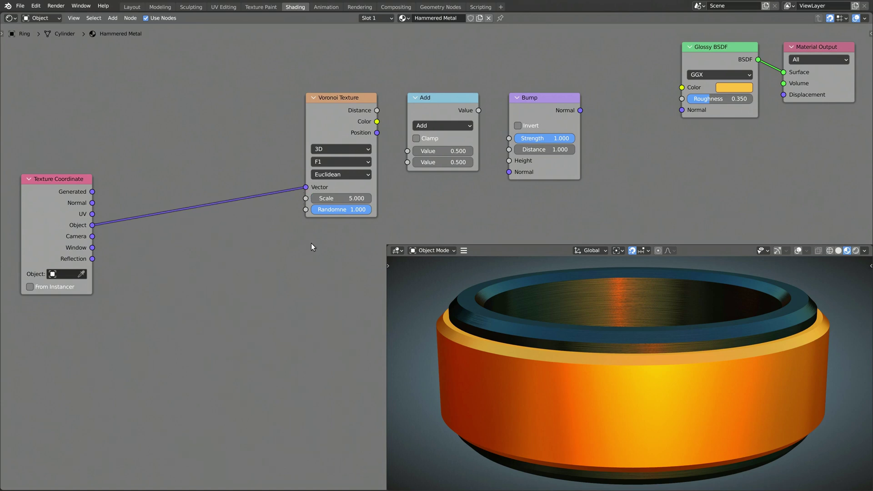
click(338, 161)
click(230, 213)
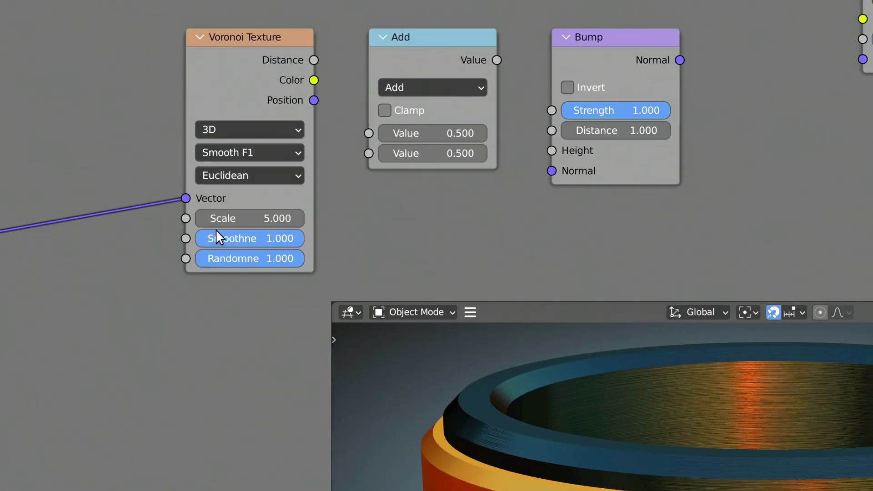
click(233, 219)
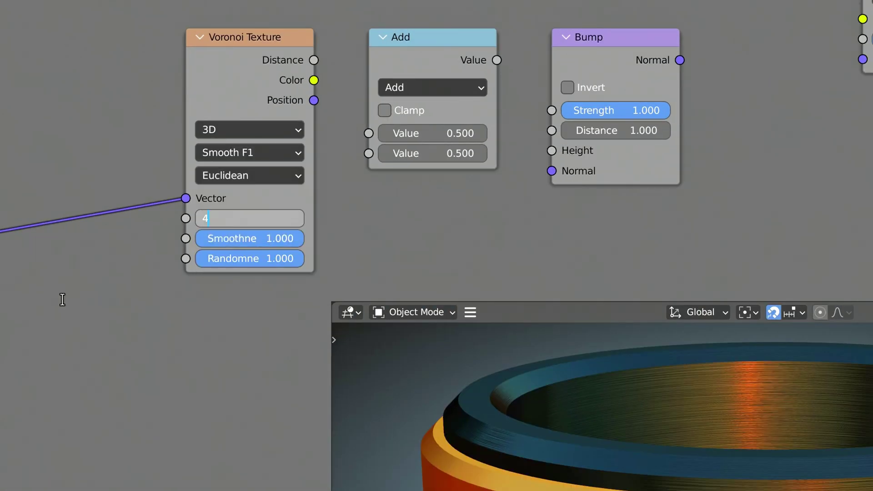
text(4)
key(Tab)
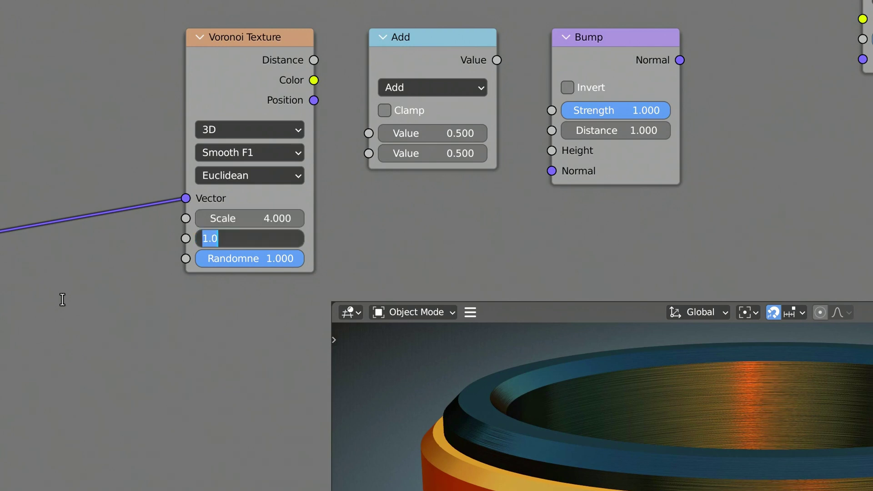
key(Return)
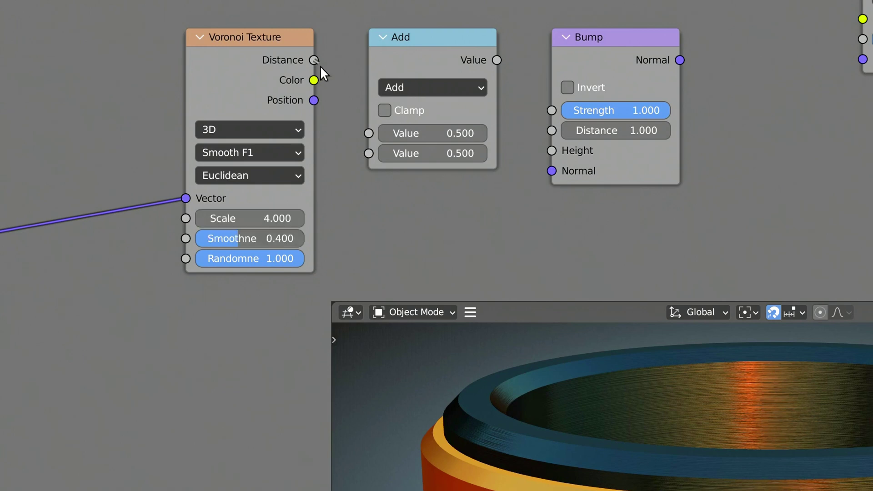
Step: Connect the Voronoi Distance output to the Math node's first input, switch the node to Power, and set the exponent to 2
drag(361, 132, 368, 133)
click(417, 88)
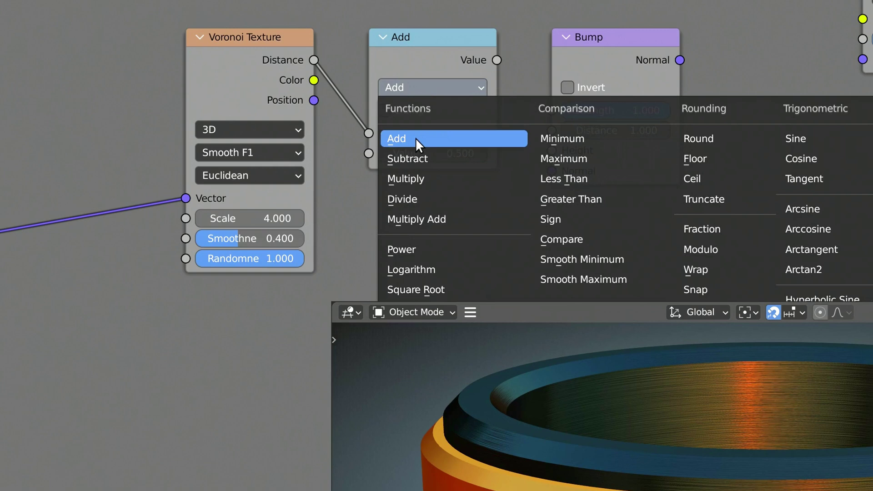
click(409, 249)
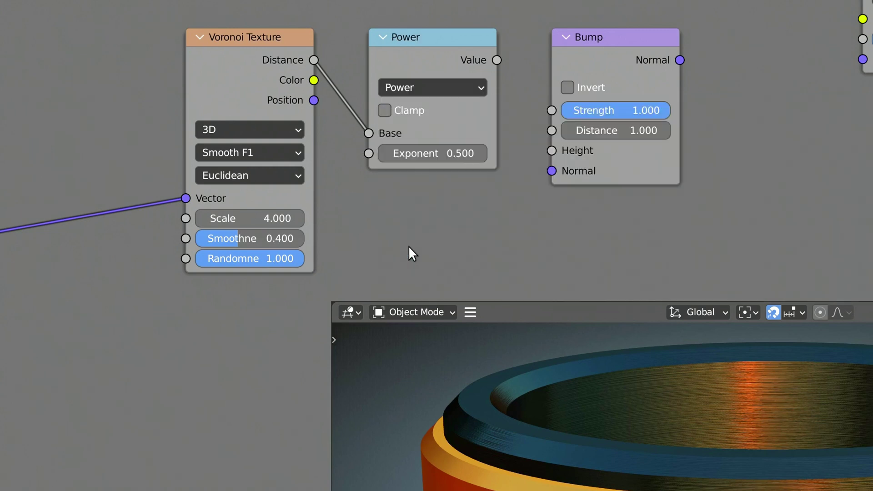
click(420, 153)
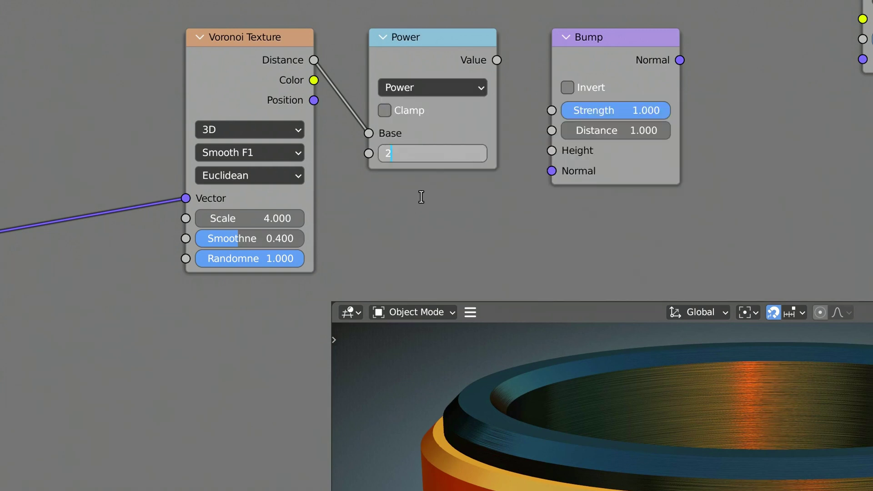
key(Return)
Step: Connect the Power value to the Bump node's Height, set its strength to 0.4, and link its Normal to the Glossy BSDF's Normal input
drag(497, 60, 551, 151)
click(621, 111)
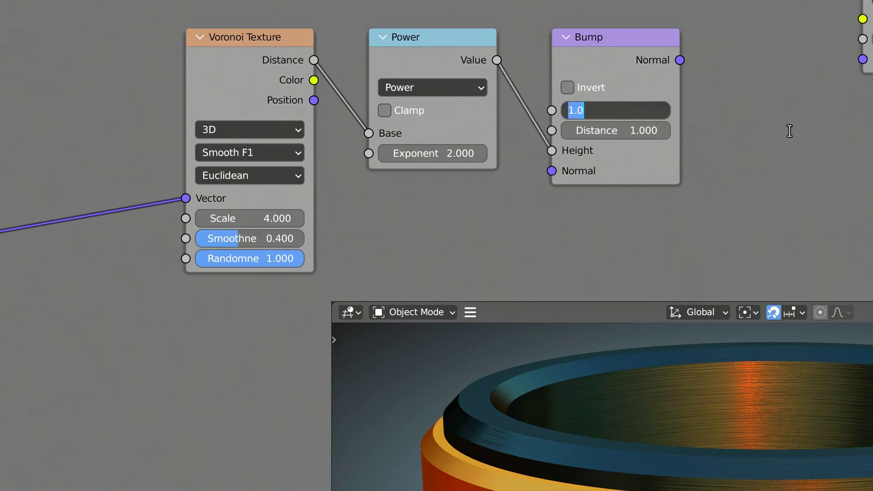
text(0.4)
key(Return)
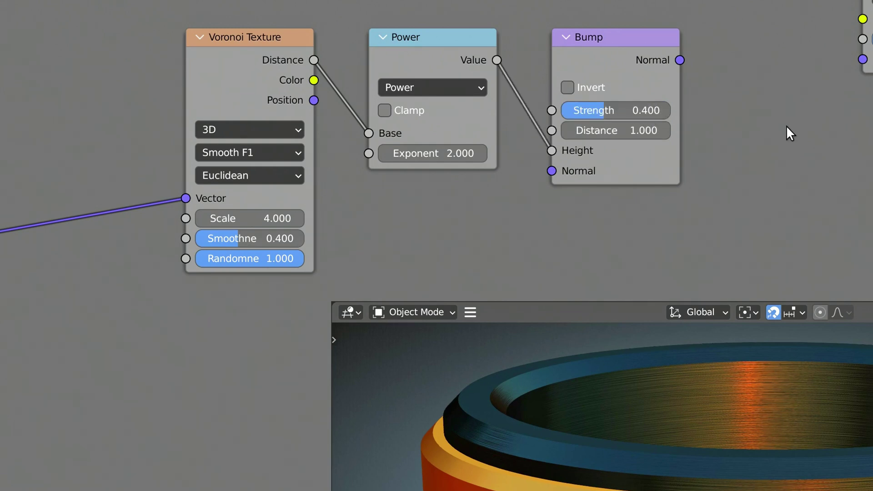
drag(680, 60, 857, 66)
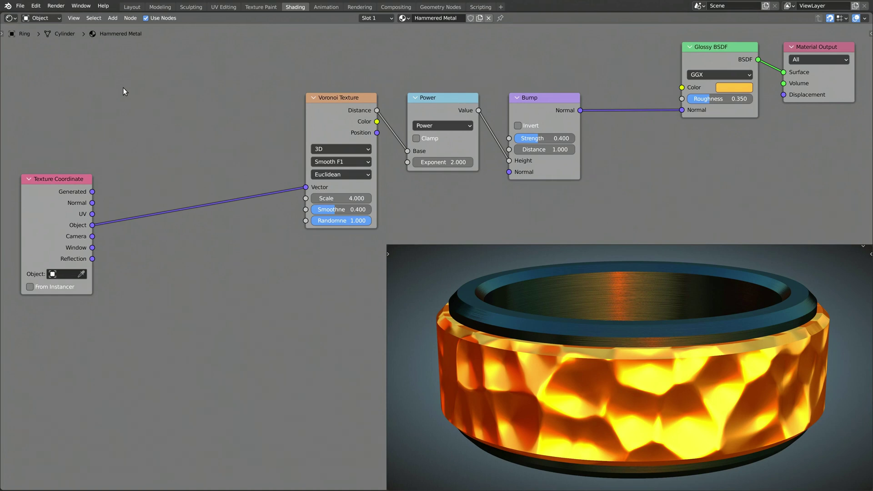
Step: Add Mapping, Noise Texture and Bump nodes in a row below the Voronoi Texture, beginning beside the Texture Coordinate node
click(112, 18)
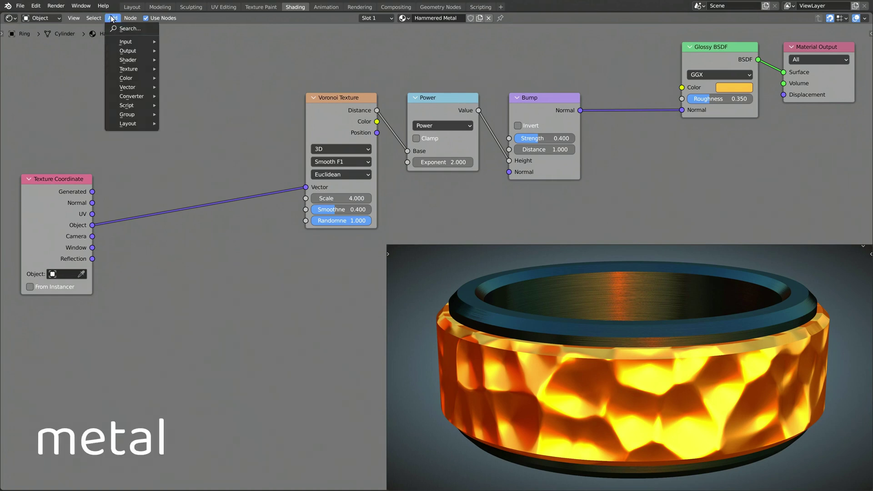
click(115, 29)
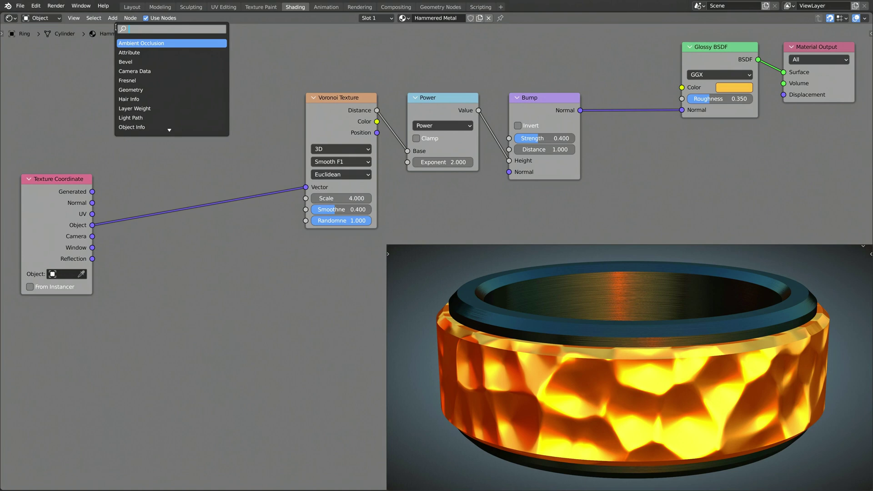
text(mapp)
key(Return)
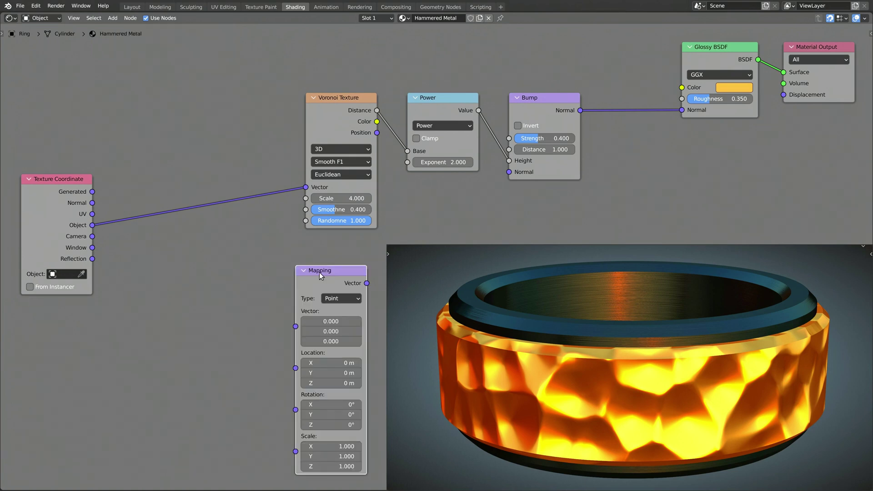
drag(320, 272, 199, 261)
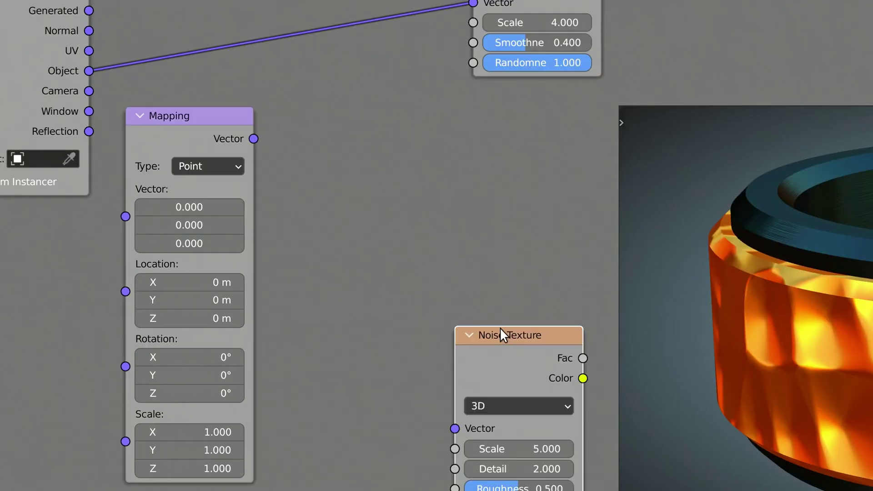
drag(500, 327, 336, 109)
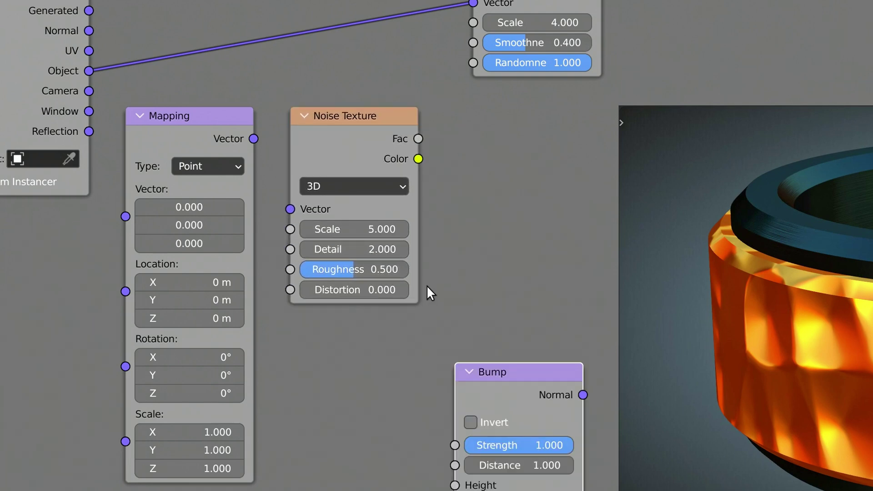
drag(493, 370, 493, 113)
Step: Chain the Object coordinates through Mapping and Noise Texture Fac into the lower Bump's Height, and its Normal into the upper Bump's Normal input
drag(89, 71, 124, 209)
drag(253, 139, 291, 212)
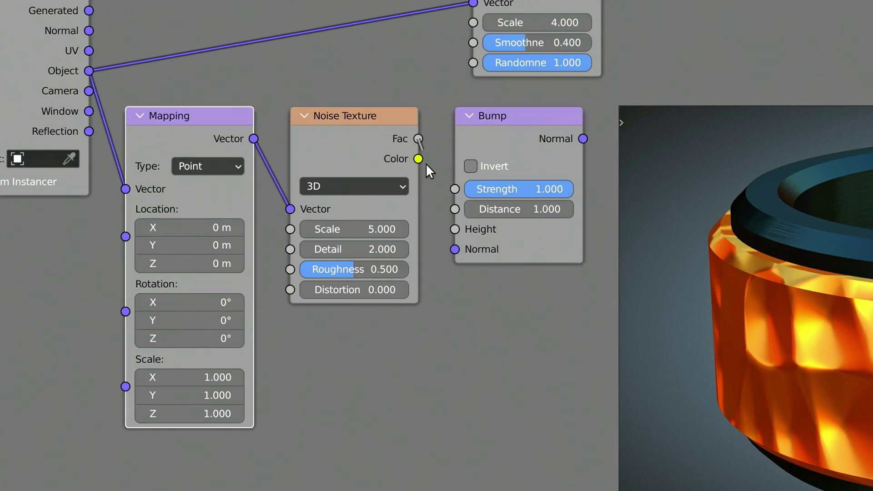
drag(455, 227, 455, 229)
drag(583, 139, 510, 172)
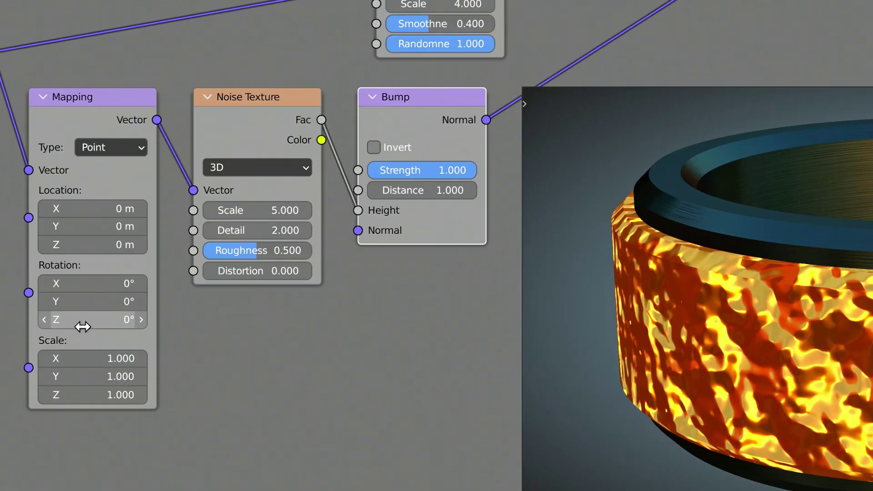
Step: Set the Mapping node's scale to X 0.5, Y 0.5 and Z 20
click(147, 395)
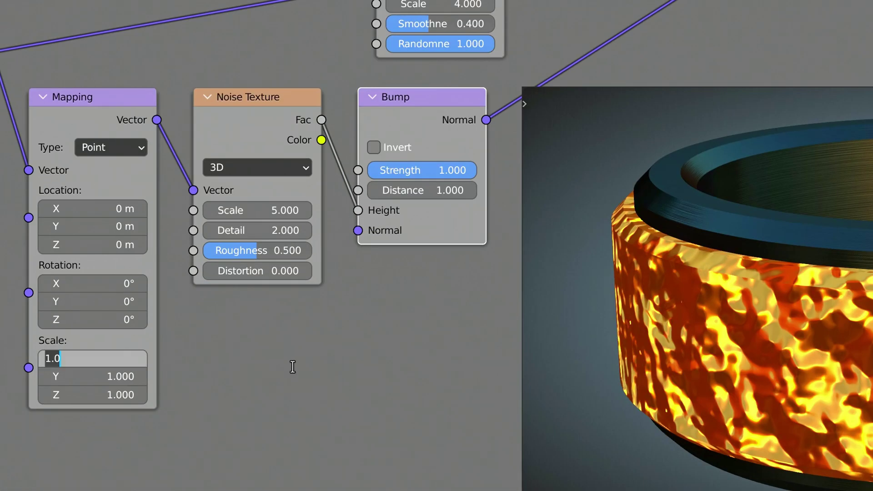
text(0.5)
key(Tab)
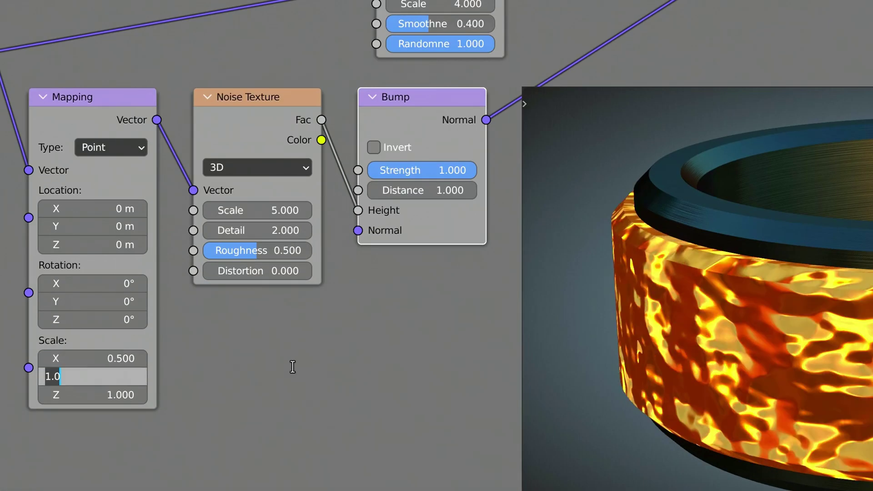
text(0.5)
key(Tab)
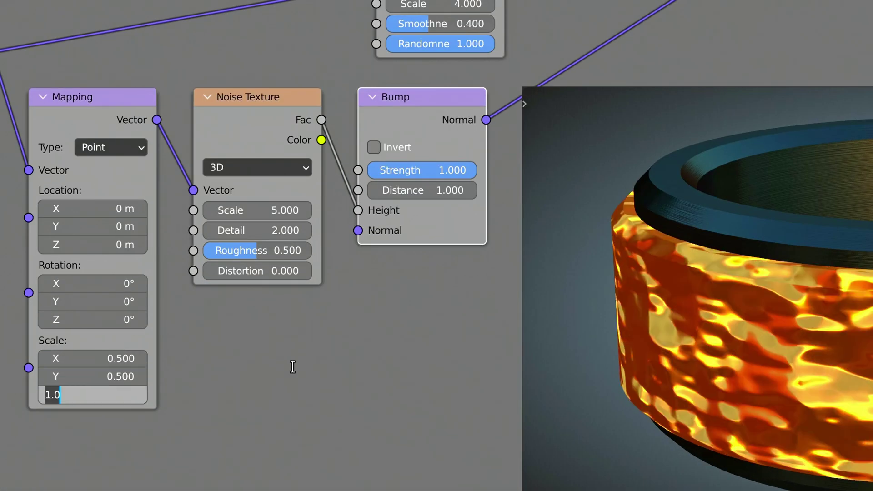
text(20)
key(Tab)
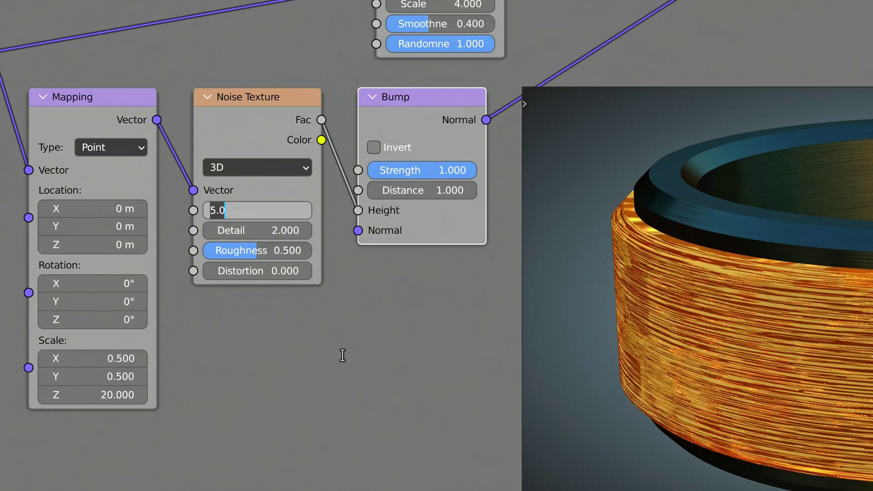
Step: Set the Noise Texture scale to 10 and the strength of the lower Bump node to 0.05
text(10)
key(Return)
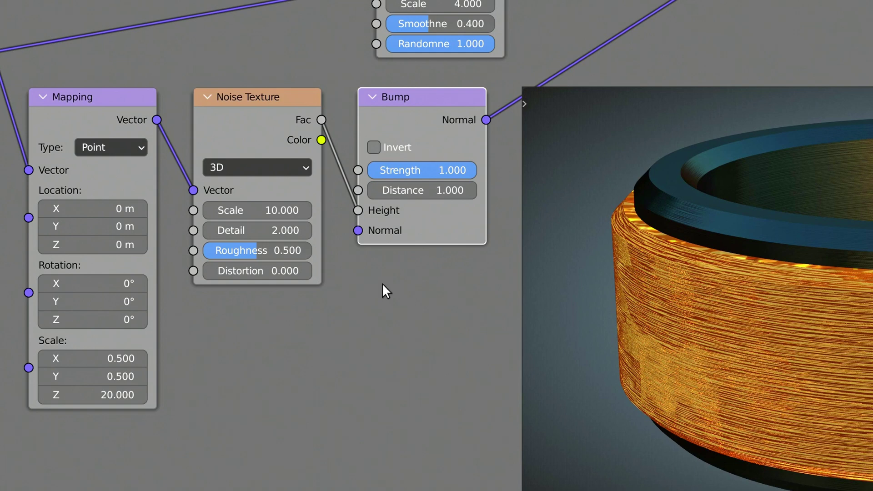
click(421, 173)
text(0.0)
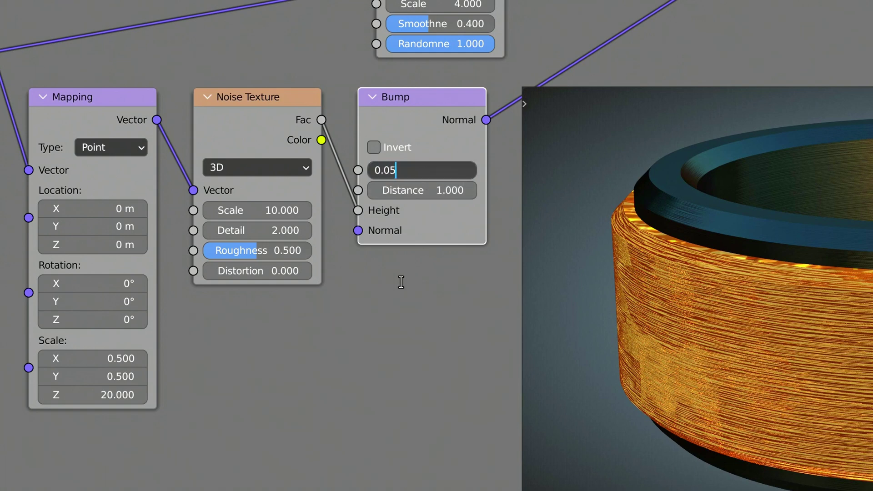
text(5)
key(Return)
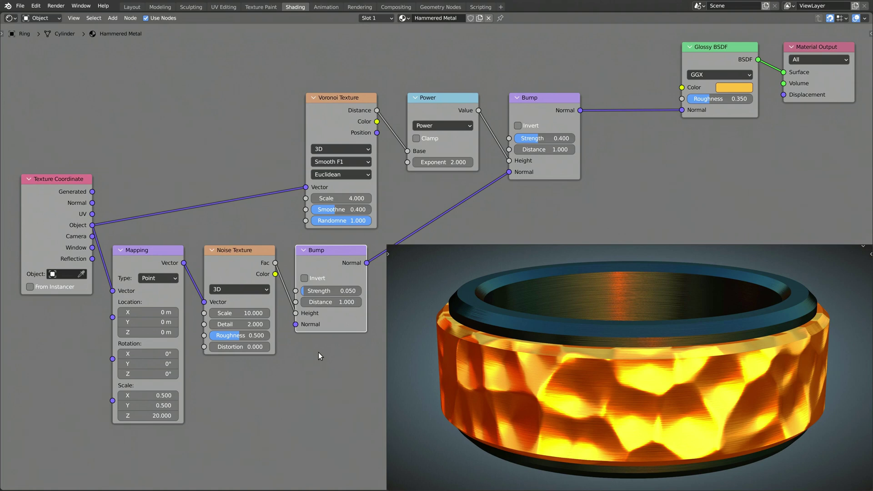
click(318, 353)
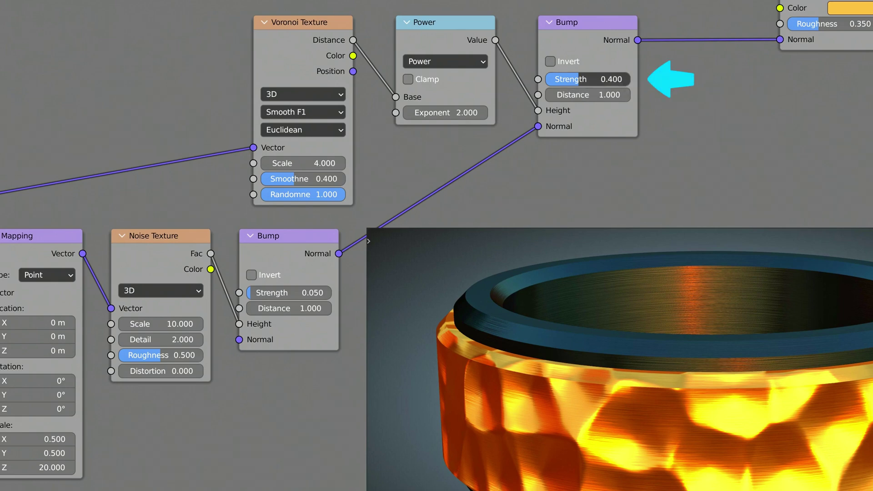
Step: Preview the brushed surface alone with the upper Bump strength at 0, and restore that strength to 0.4
drag(577, 79, 550, 84)
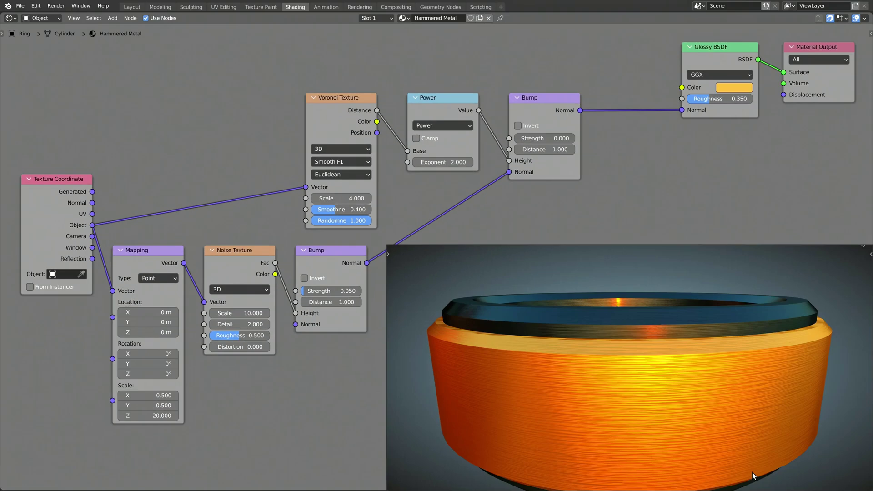
middle_drag(752, 472, 703, 431)
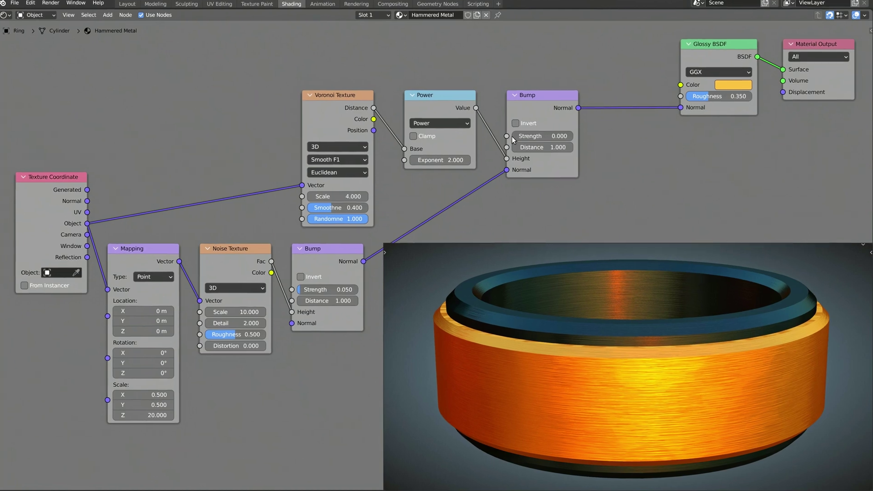
drag(520, 138, 545, 138)
middle_drag(710, 460, 480, 211)
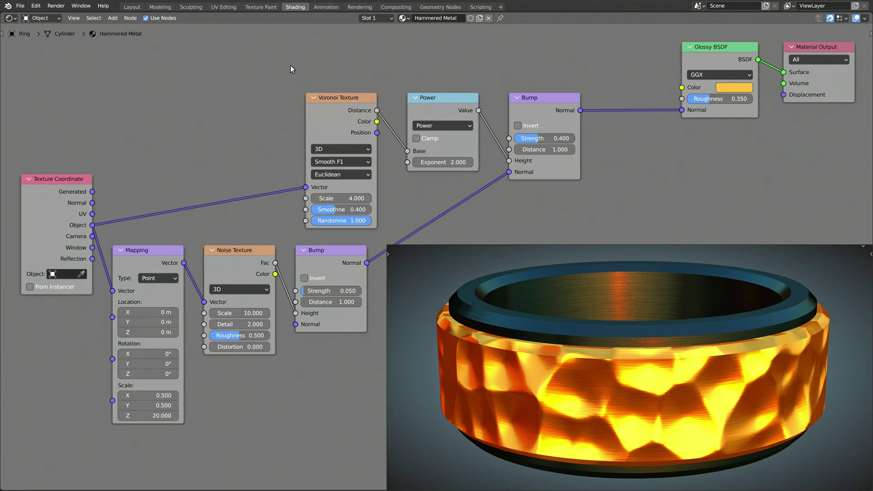
Step: Add Layer Weight, Map Range and Mix color nodes in a row above the Texture Coordinate node
click(112, 19)
click(121, 28)
text(laye)
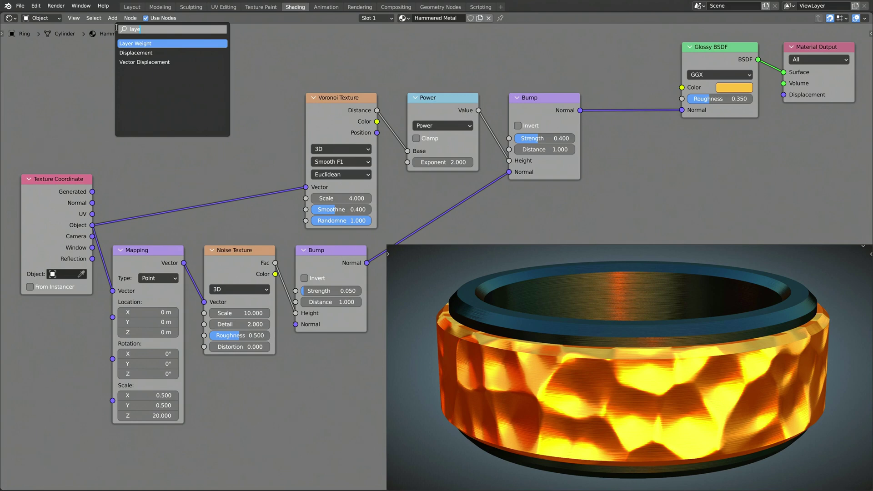
key(Return)
click(327, 423)
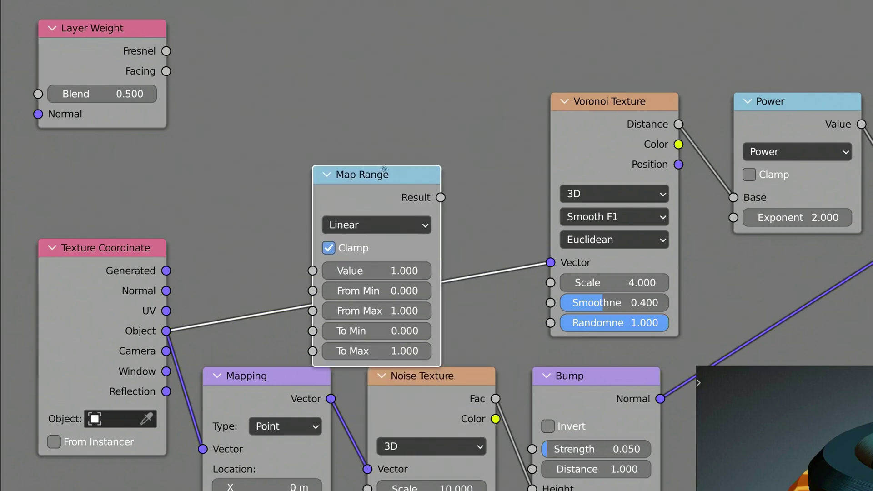
click(283, 28)
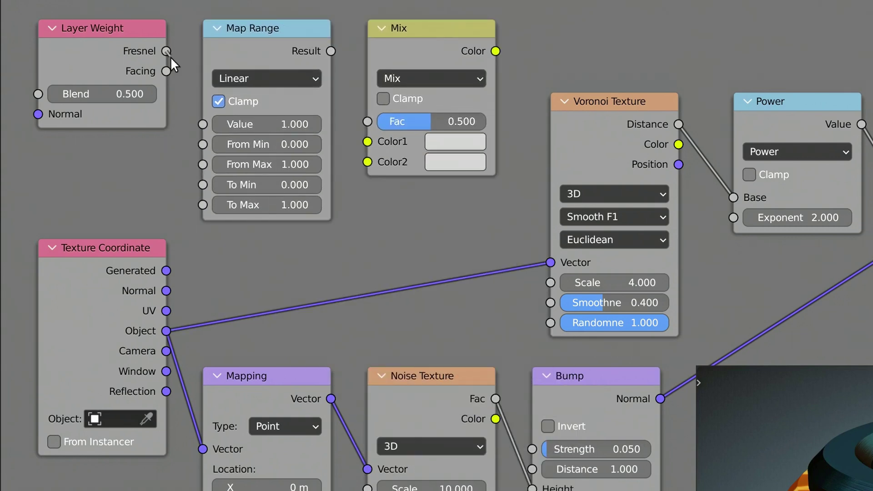
Step: Connect Layer Weight Fresnel to Map Range Value, set From Min 0.2 and From Max 0.7, and link the Result to the Mix factor
drag(201, 121, 201, 123)
click(279, 144)
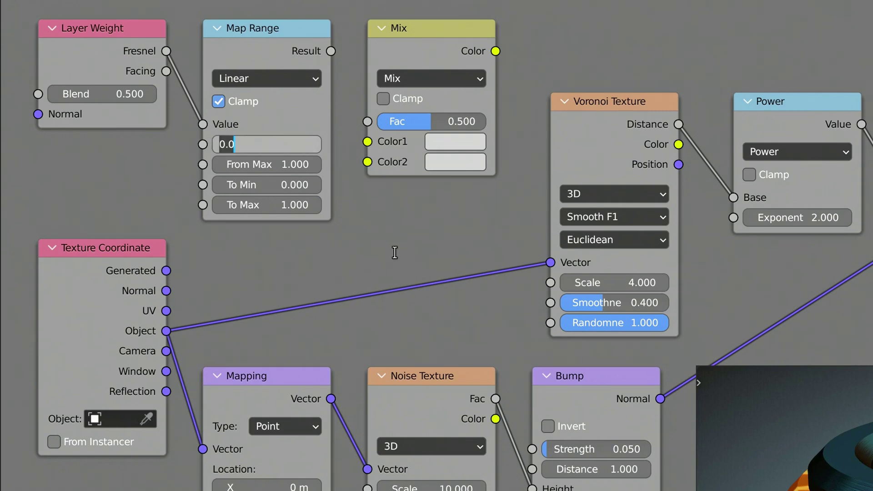
key(Tab)
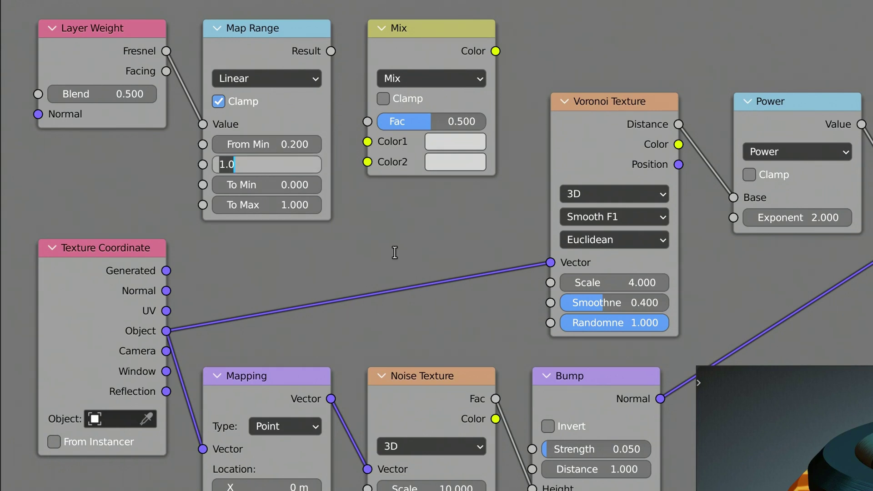
text(0.7)
key(Return)
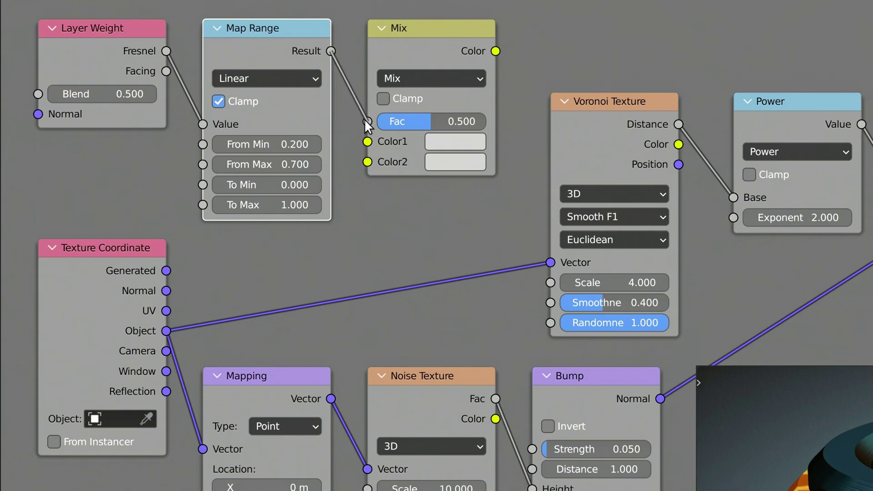
drag(367, 125, 368, 121)
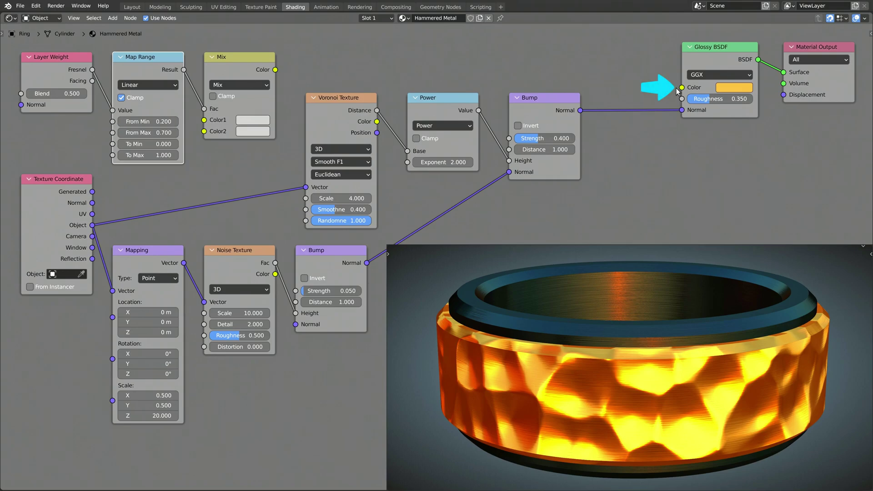
Step: Copy the Glossy BSDF's gold color to the Mix node's Color1 and make Color2 red by setting its saturation to 1
drag(722, 88, 253, 118)
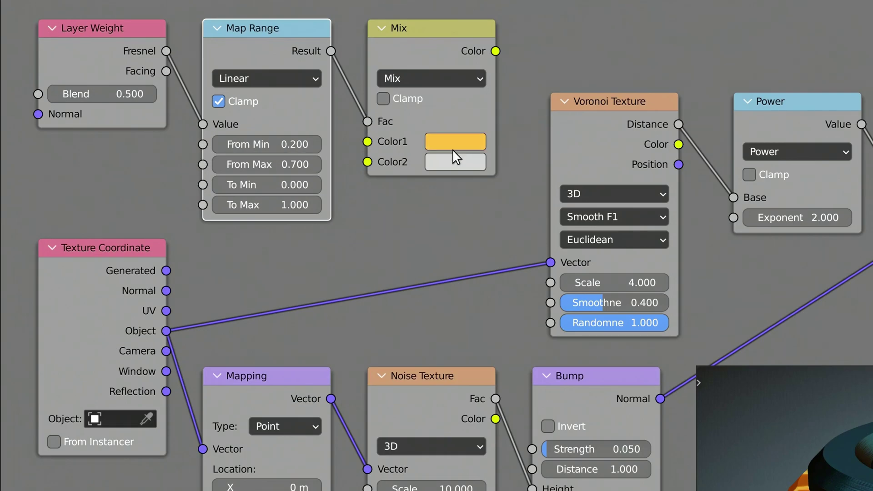
click(449, 161)
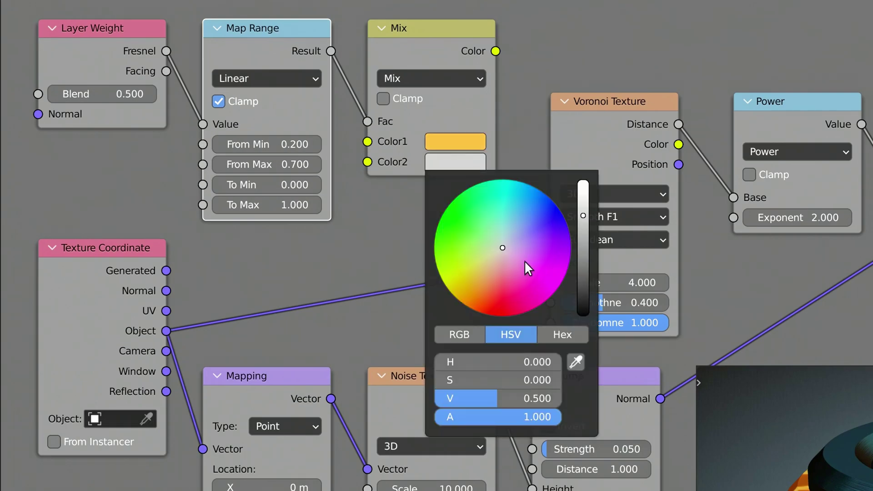
click(537, 378)
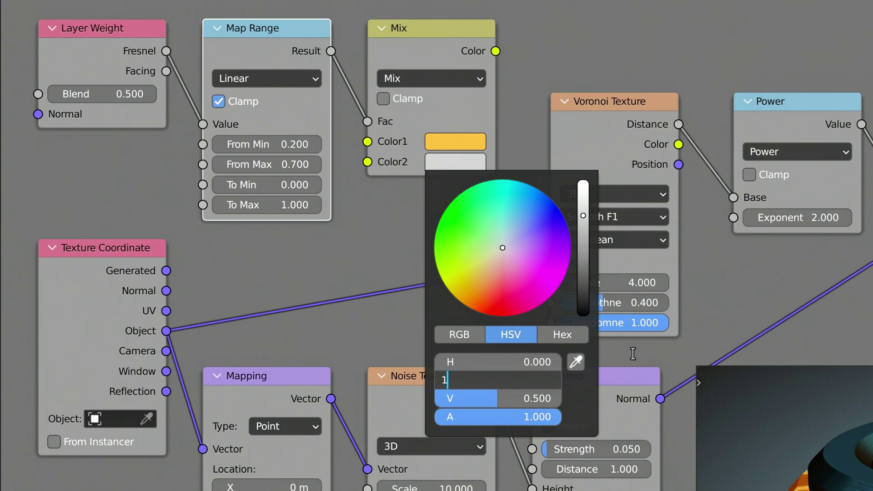
text(1)
key(Return)
Step: Connect the Mix color output to the Glossy BSDF's Color input and inspect the ring's edges from different angles
drag(496, 51, 681, 88)
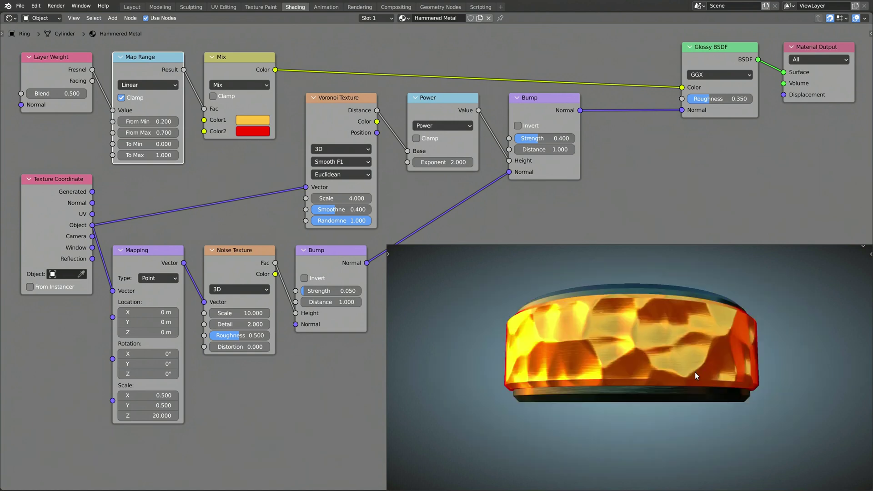
middle_drag(695, 372, 811, 439)
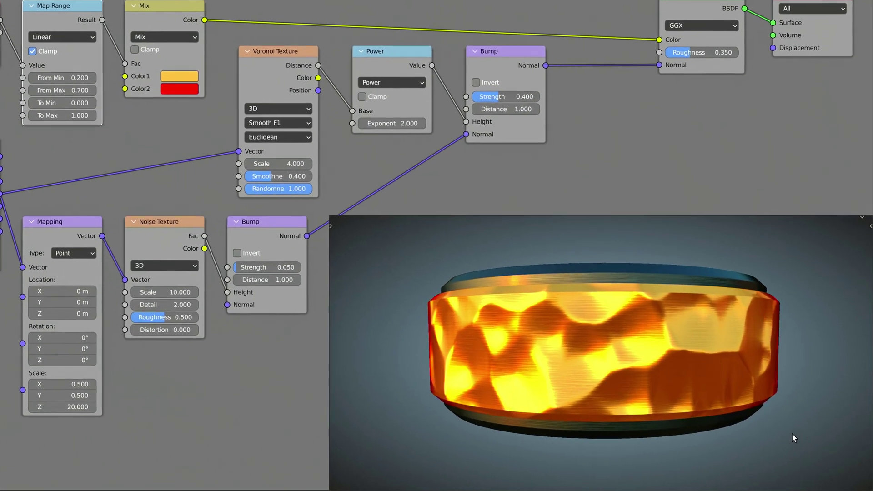